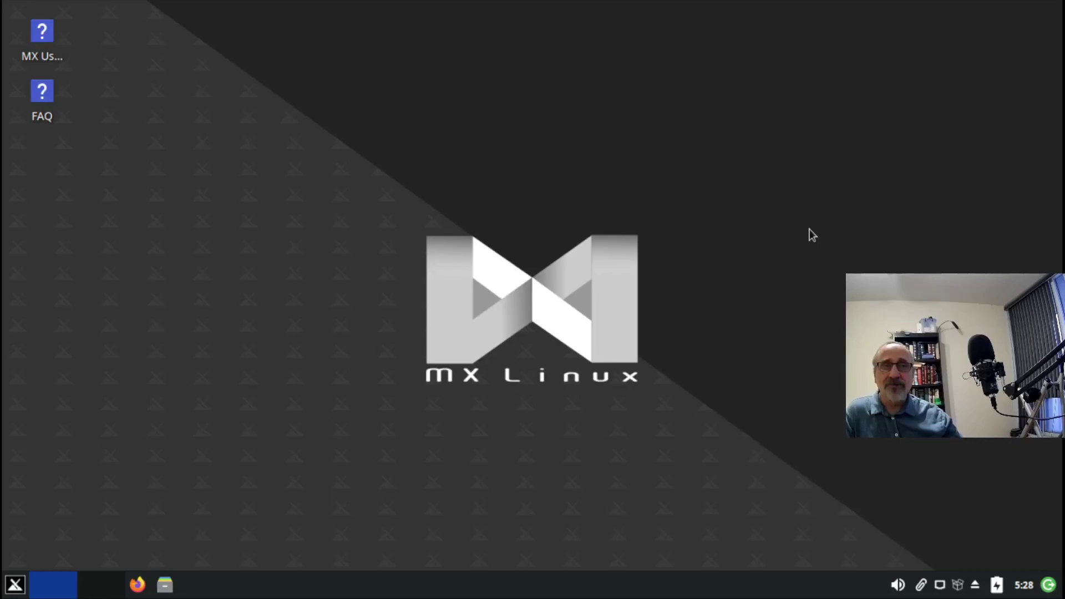
Step: Launch MX Package Installer from the start menu, authenticating with the admin password
{"action": "left_click", "coordinate": [15, 583]}
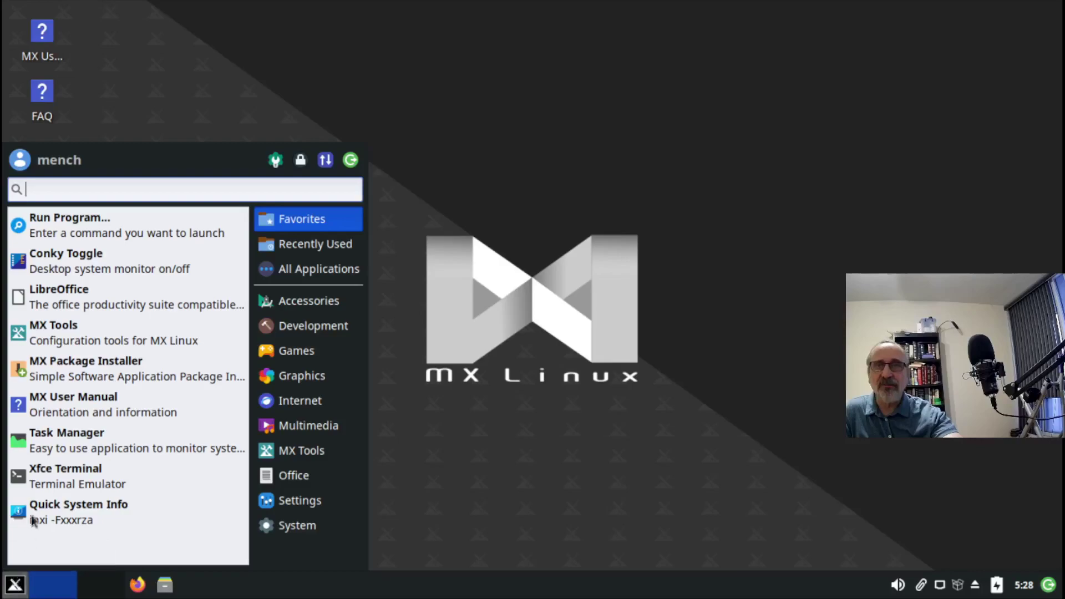
{"action": "left_click", "coordinate": [57, 364]}
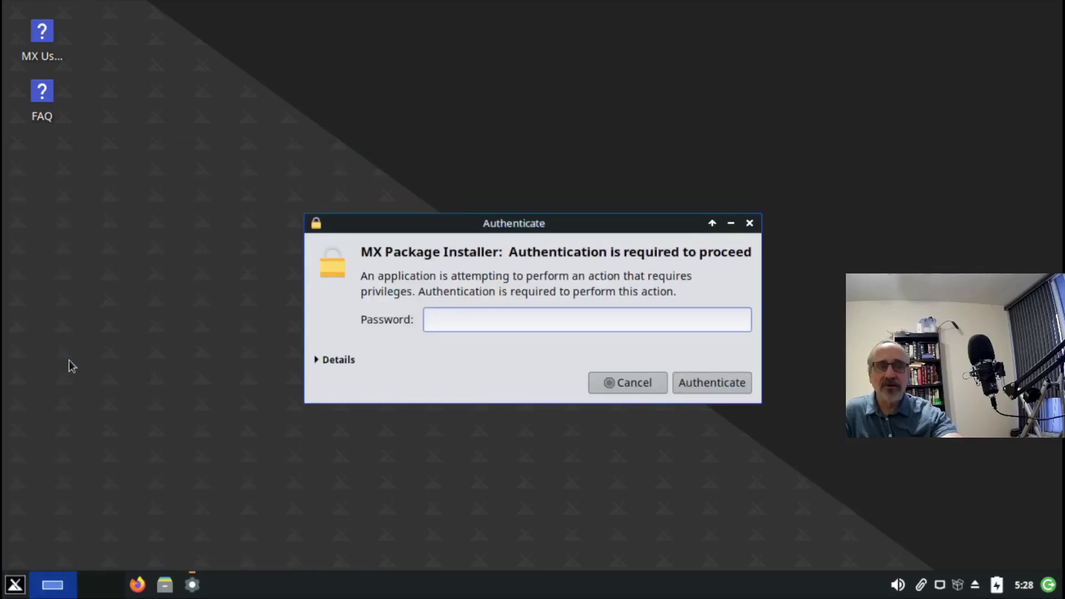
{"action": "type", "text": "**"}
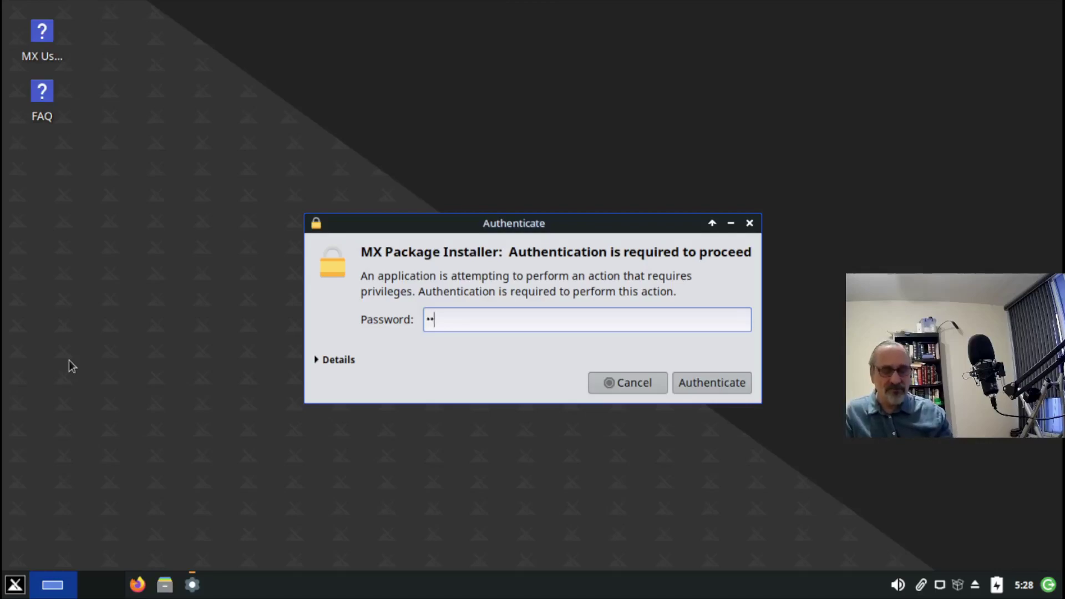
{"action": "key", "text": "Return"}
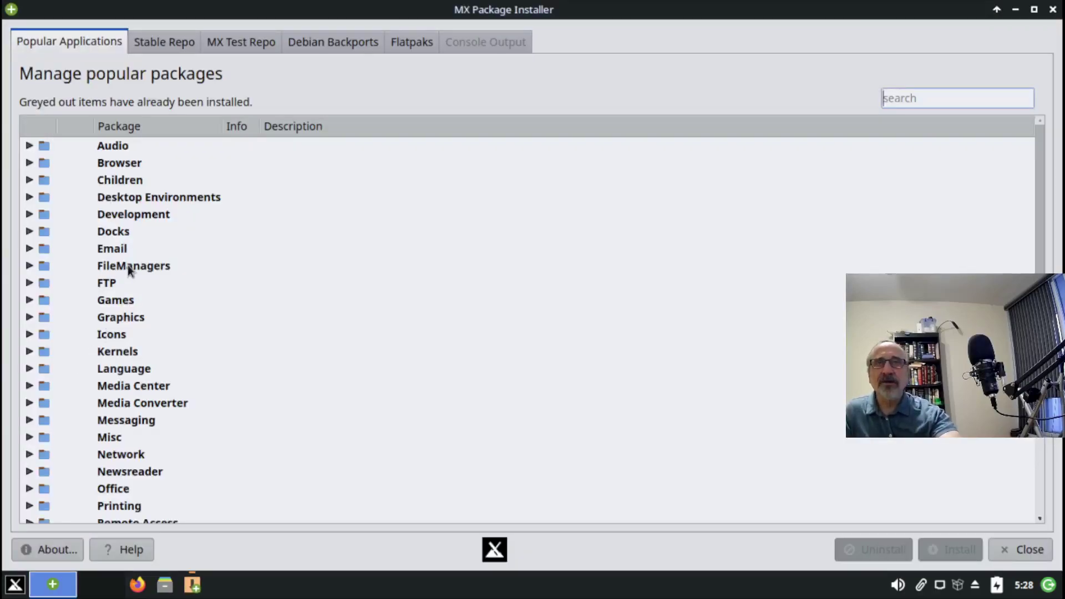
Step: Mark LibreWolf under Browser in Popular Applications and start its installation
{"action": "left_click", "coordinate": [26, 164]}
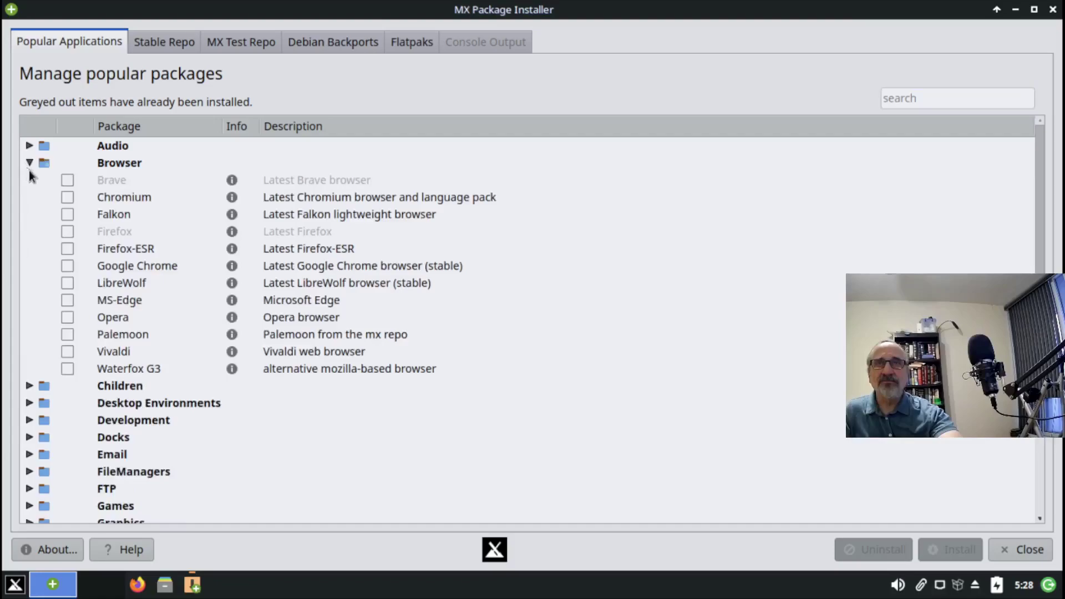
{"action": "left_click", "coordinate": [67, 282]}
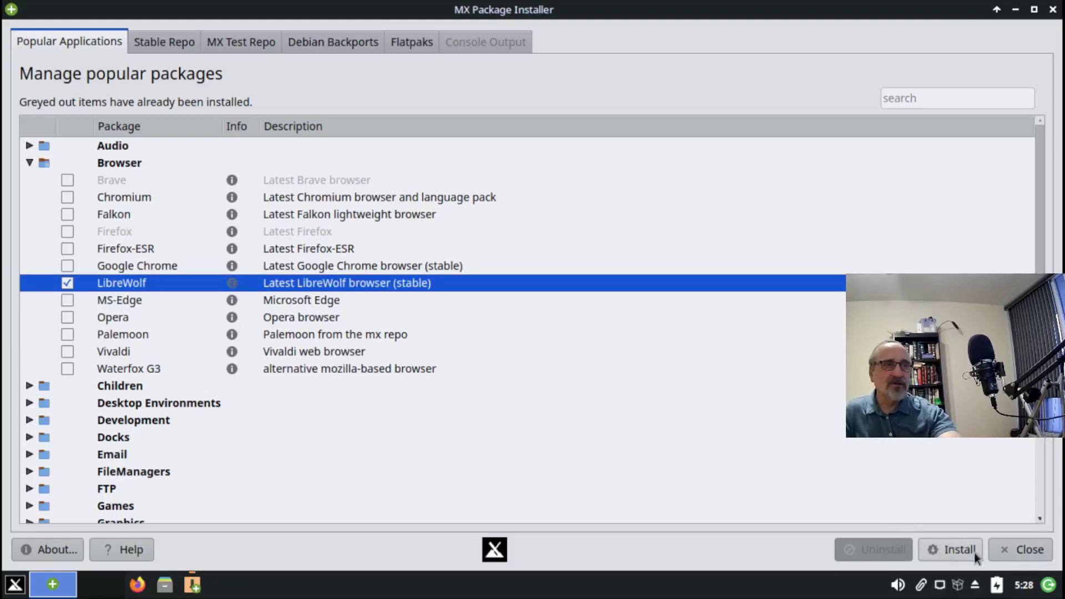
{"action": "left_click", "coordinate": [951, 550]}
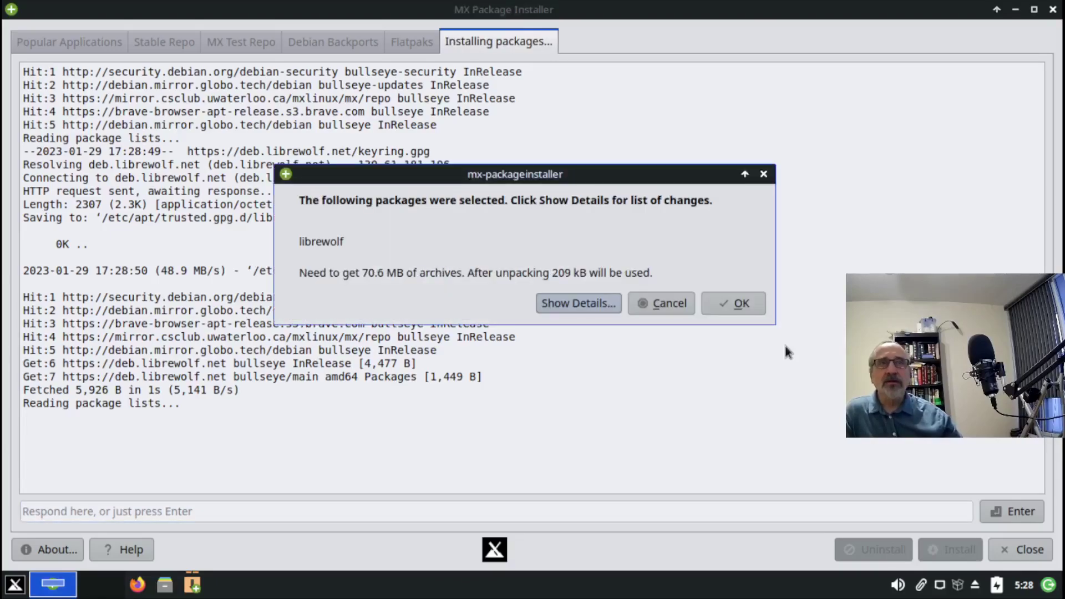
Step: Confirm the 70.6 MB librewolf download, accept the prompts, and close the installer once LibreWolf 109.0-1 is installed
{"action": "left_click", "coordinate": [744, 301]}
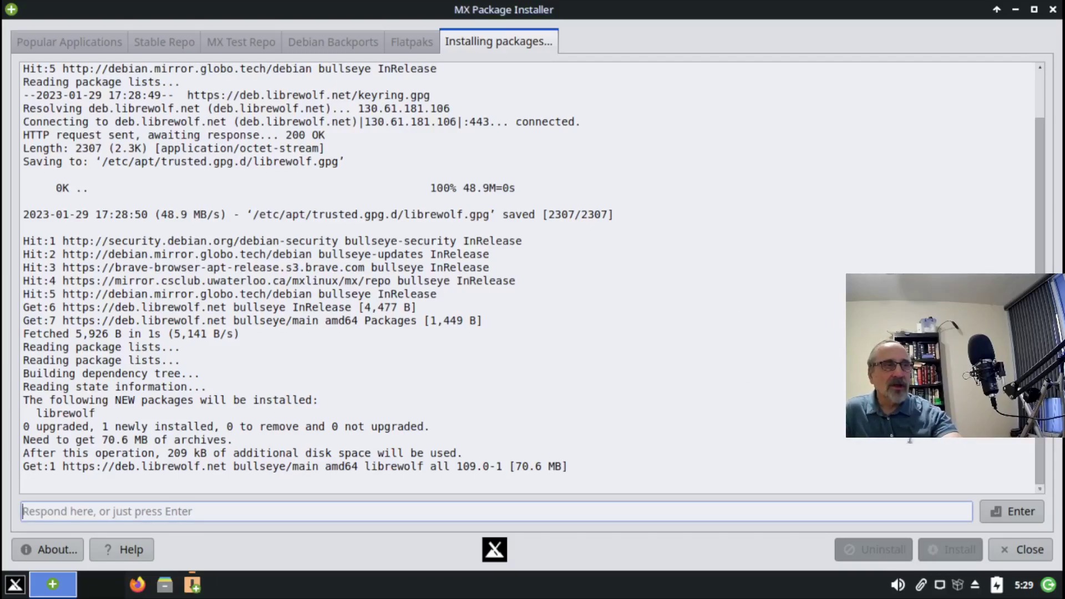
{"action": "left_click", "coordinate": [1014, 514]}
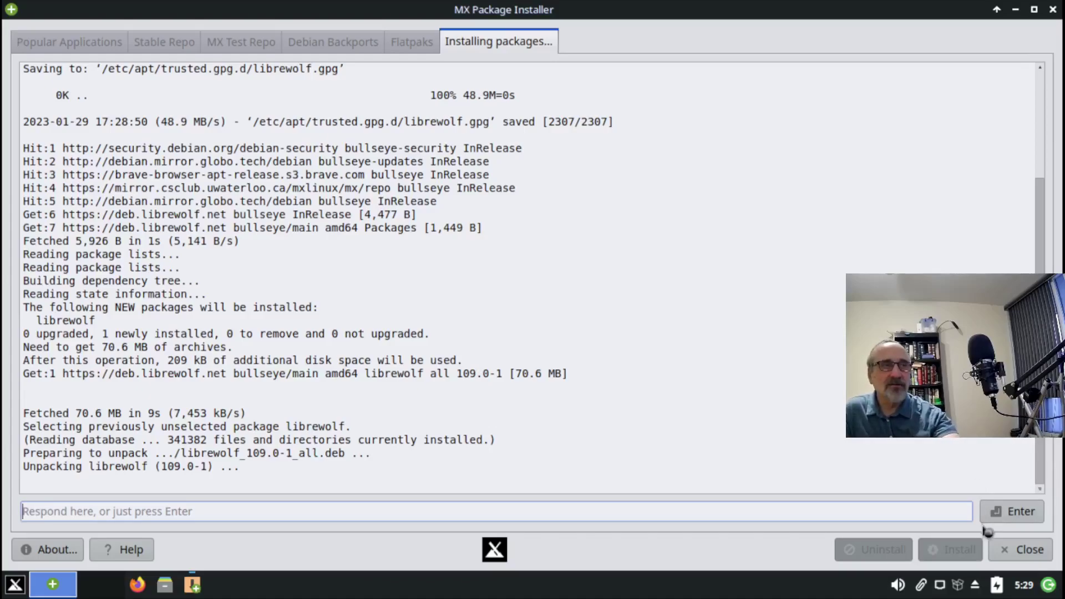
{"action": "left_click", "coordinate": [1014, 511]}
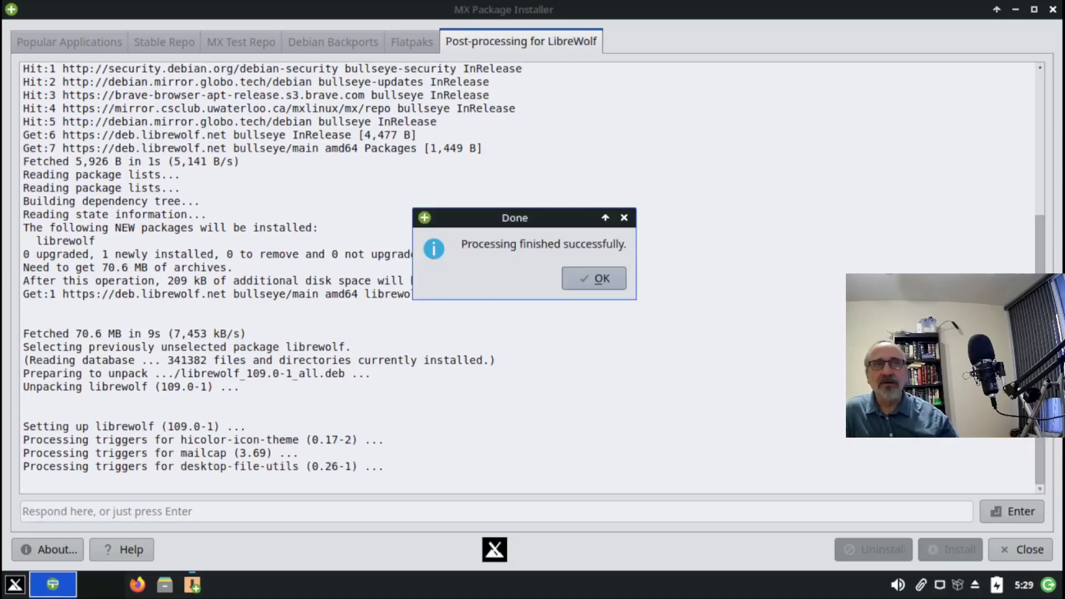
{"action": "left_click", "coordinate": [595, 280]}
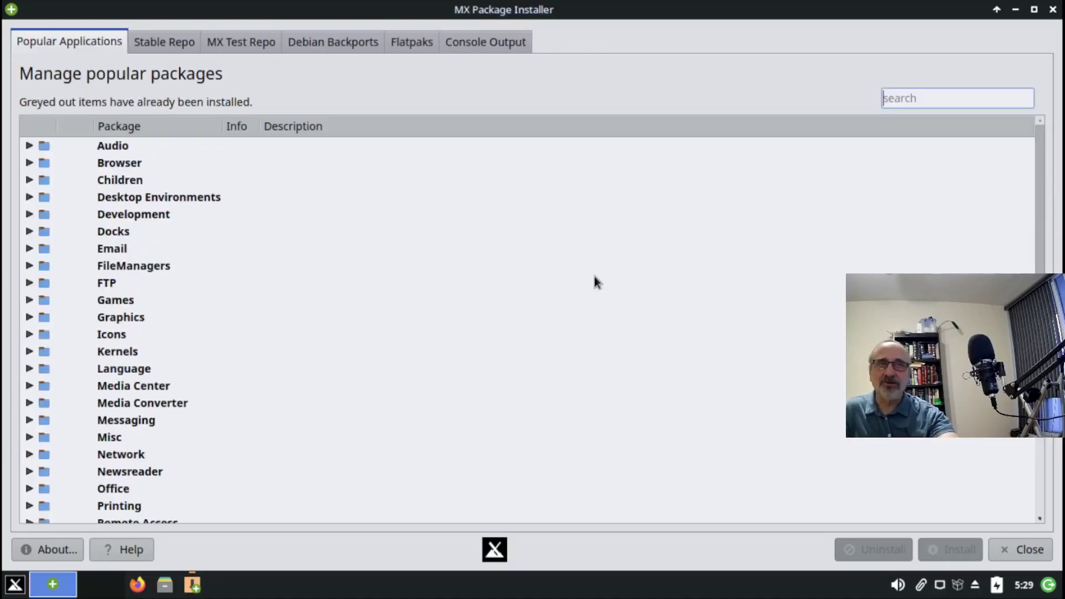
{"action": "left_click", "coordinate": [1054, 11]}
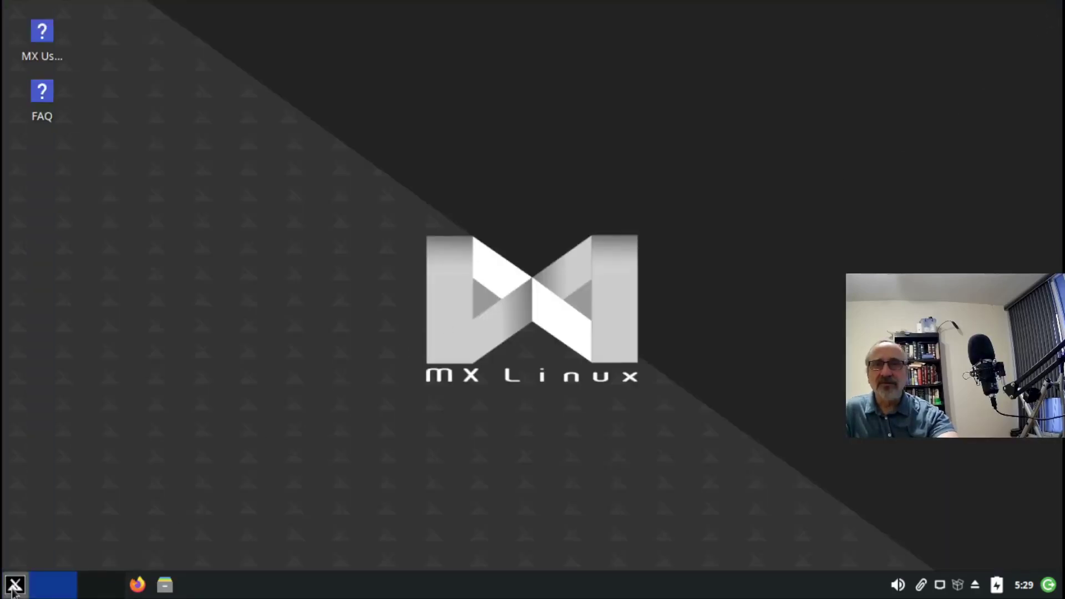
{"action": "left_click", "coordinate": [14, 584]}
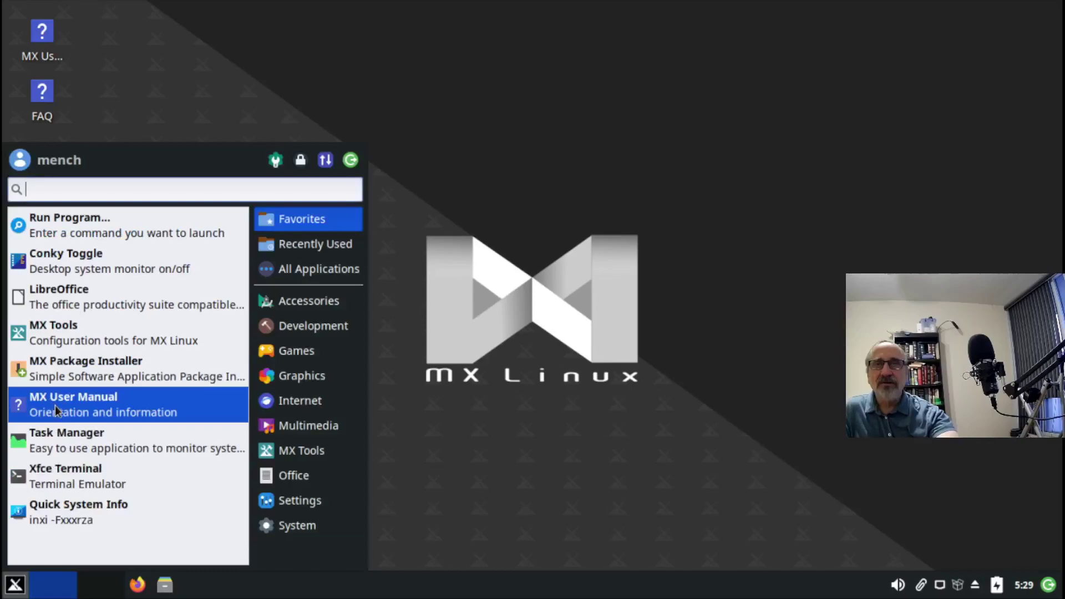
{"action": "left_click", "coordinate": [300, 377]}
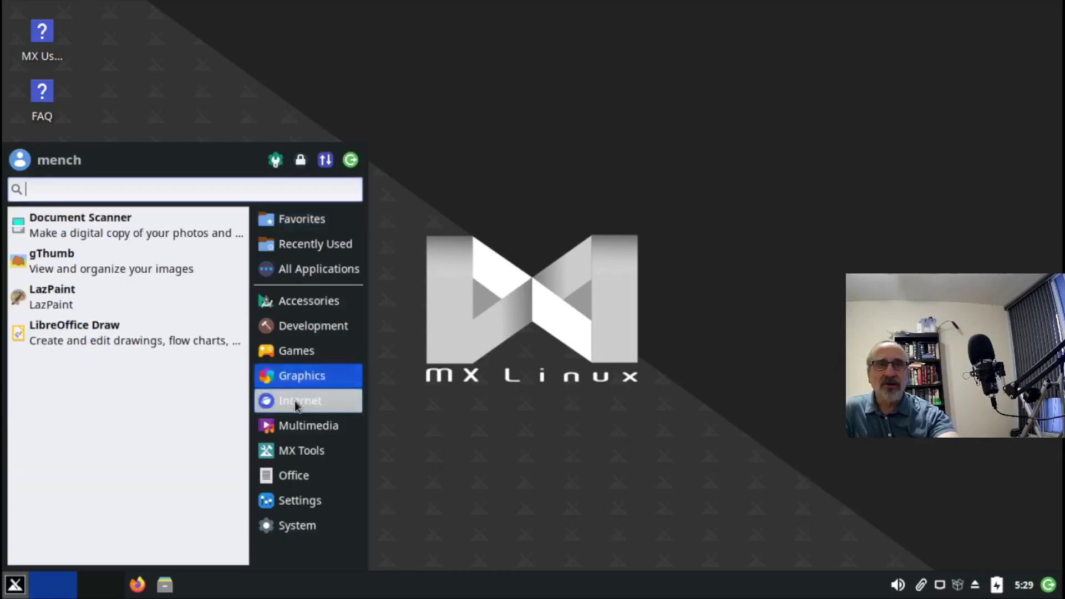
{"action": "left_click", "coordinate": [296, 405]}
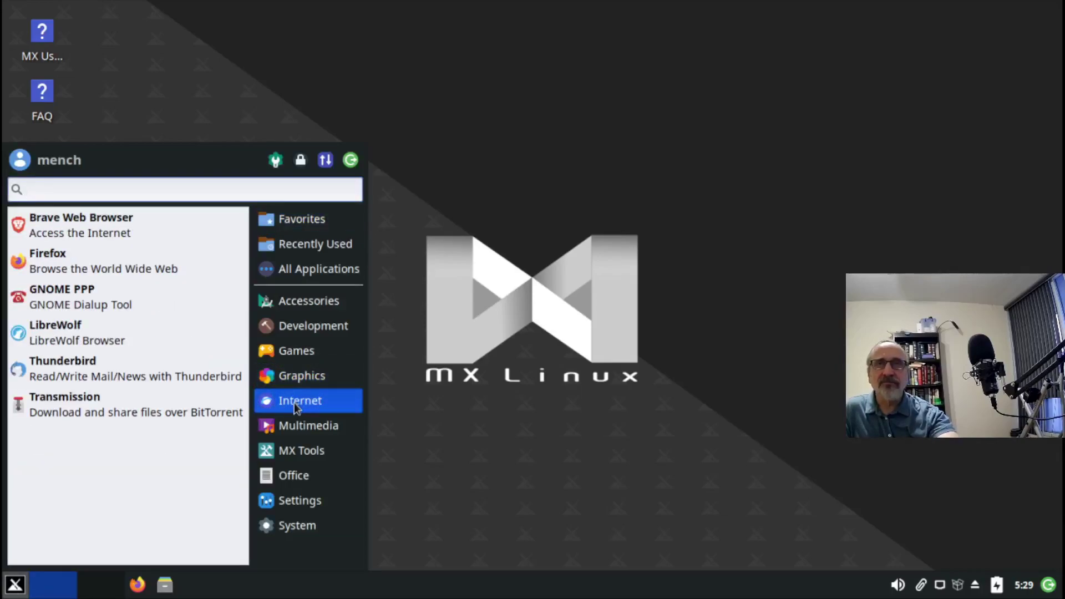
{"action": "left_click", "coordinate": [58, 331]}
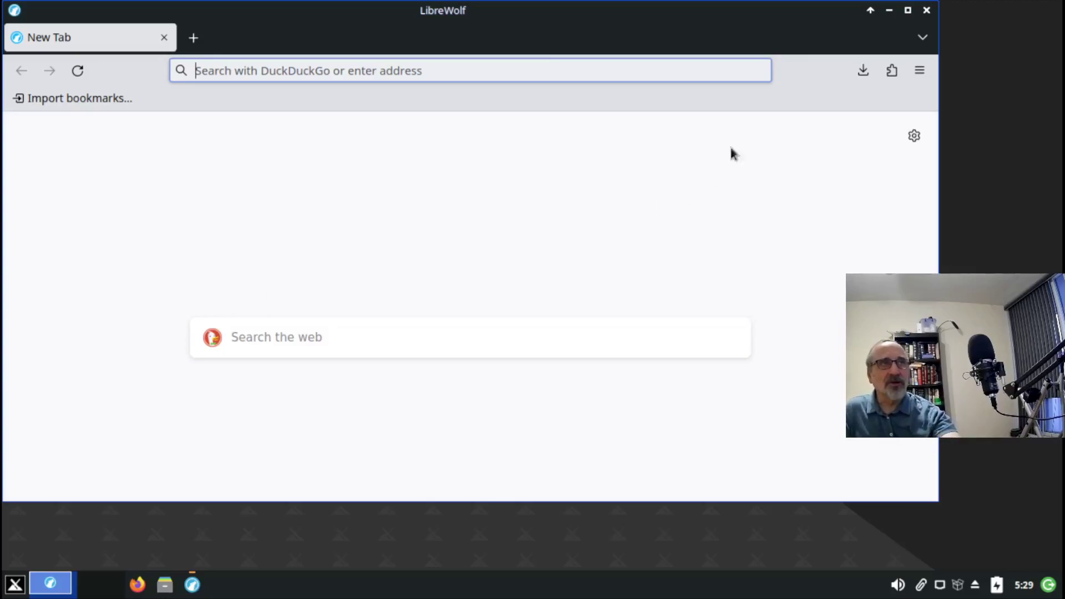
{"action": "left_click", "coordinate": [909, 11]}
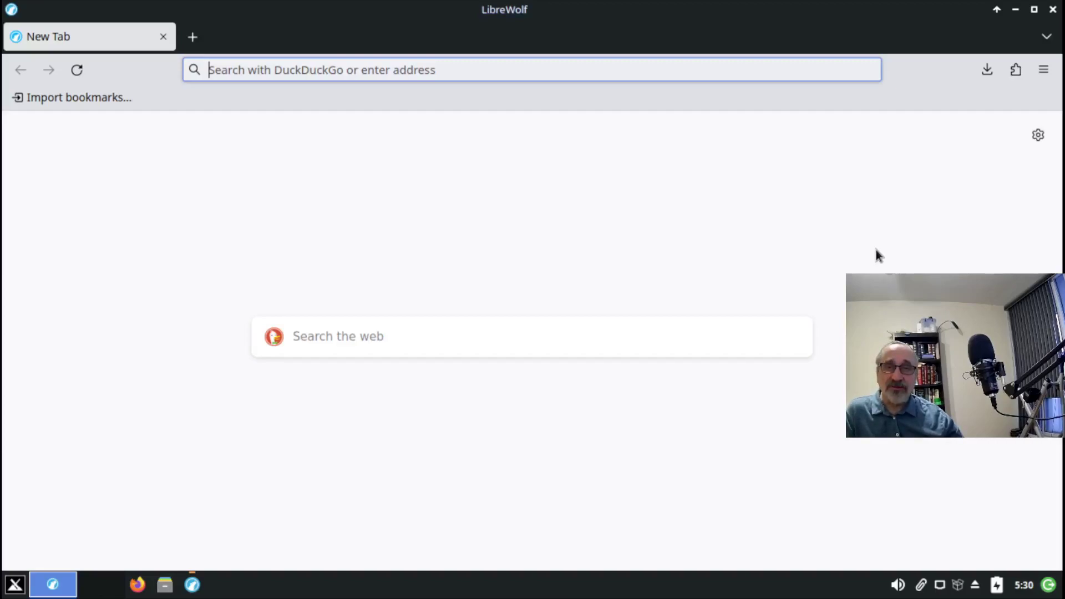
{"action": "left_click", "coordinate": [1052, 9]}
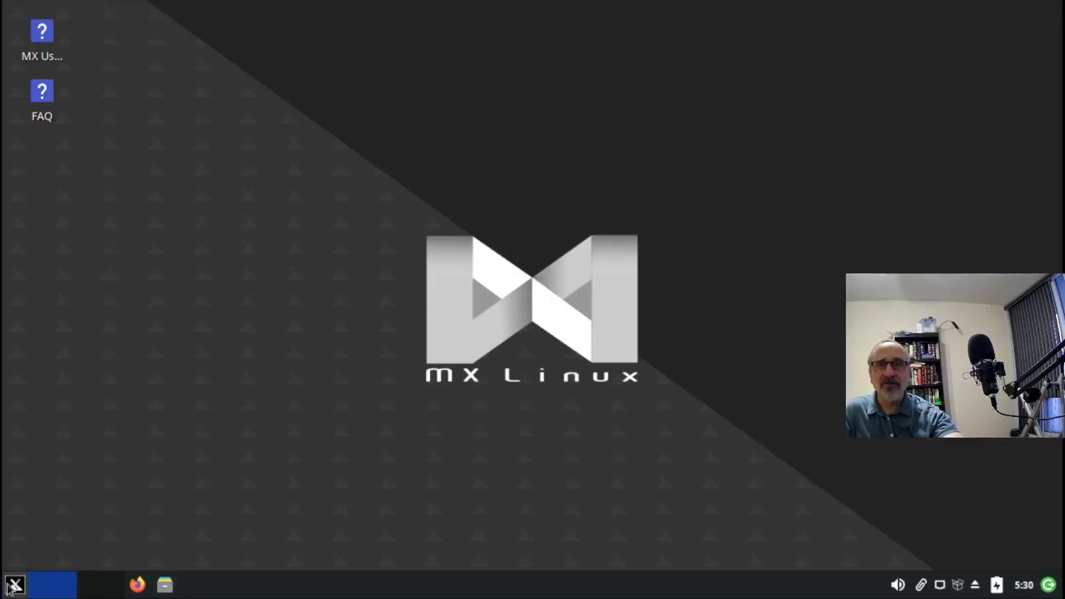
Step: Relaunch LibreWolf from the Internet menu, maximize its window, and open the ☰ menu
{"action": "left_click", "coordinate": [15, 582]}
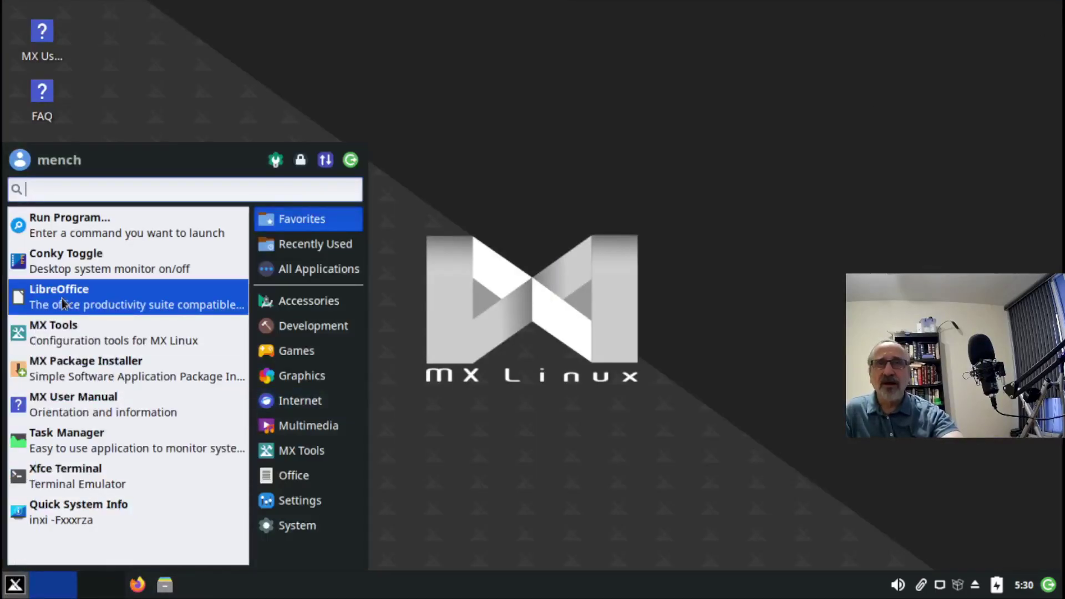
{"action": "left_click", "coordinate": [299, 376]}
{"action": "left_click", "coordinate": [308, 407]}
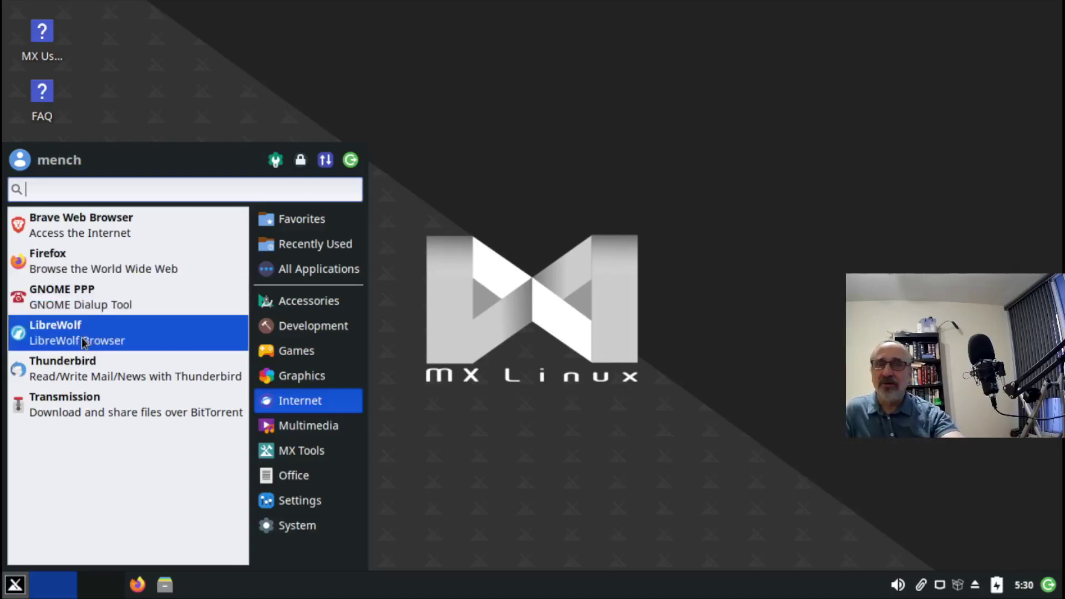
{"action": "left_click", "coordinate": [155, 338]}
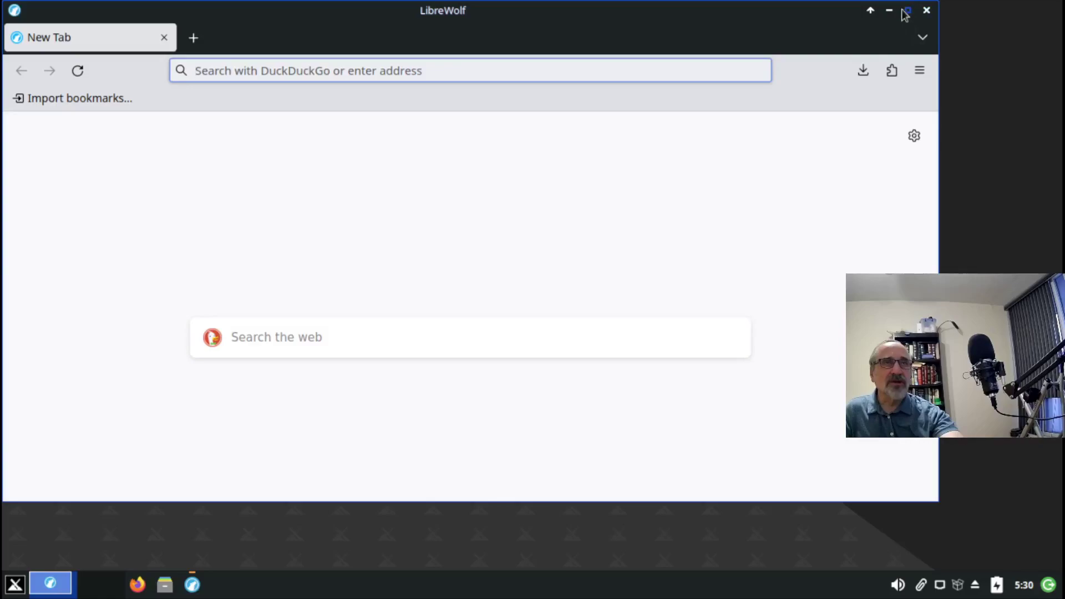
{"action": "left_click", "coordinate": [907, 11]}
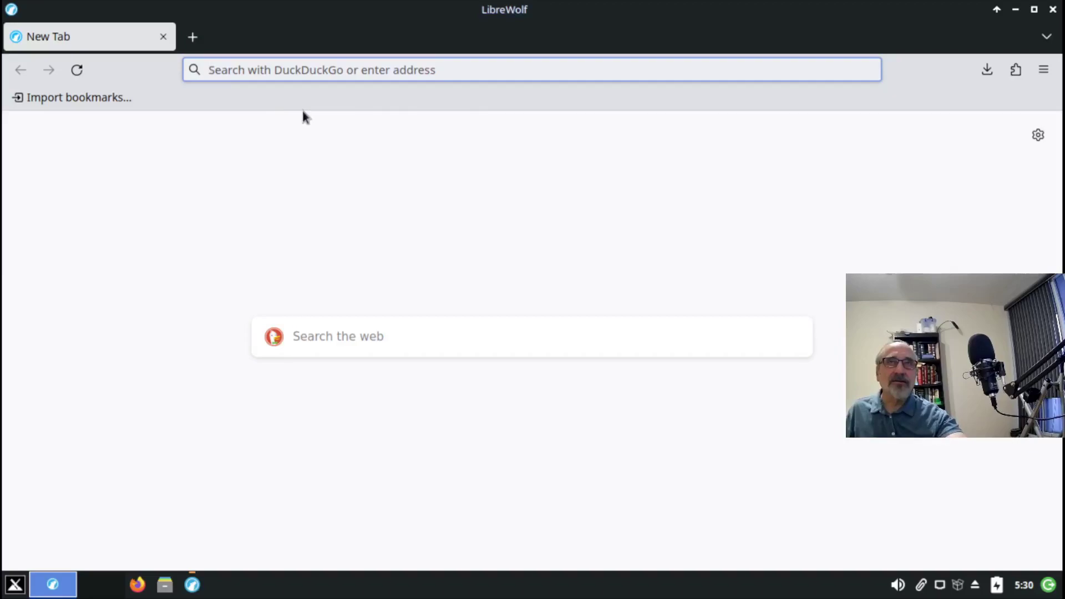
{"action": "left_click", "coordinate": [1042, 71]}
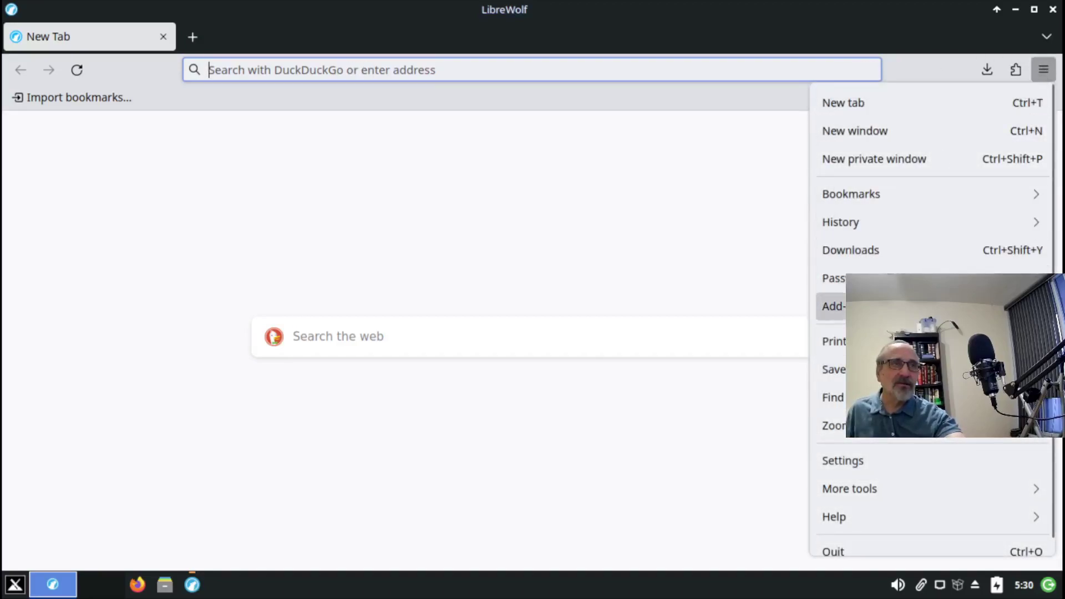
Step: Open LibreWolf Settings and look through the General and Search sections
{"action": "left_click", "coordinate": [858, 461]}
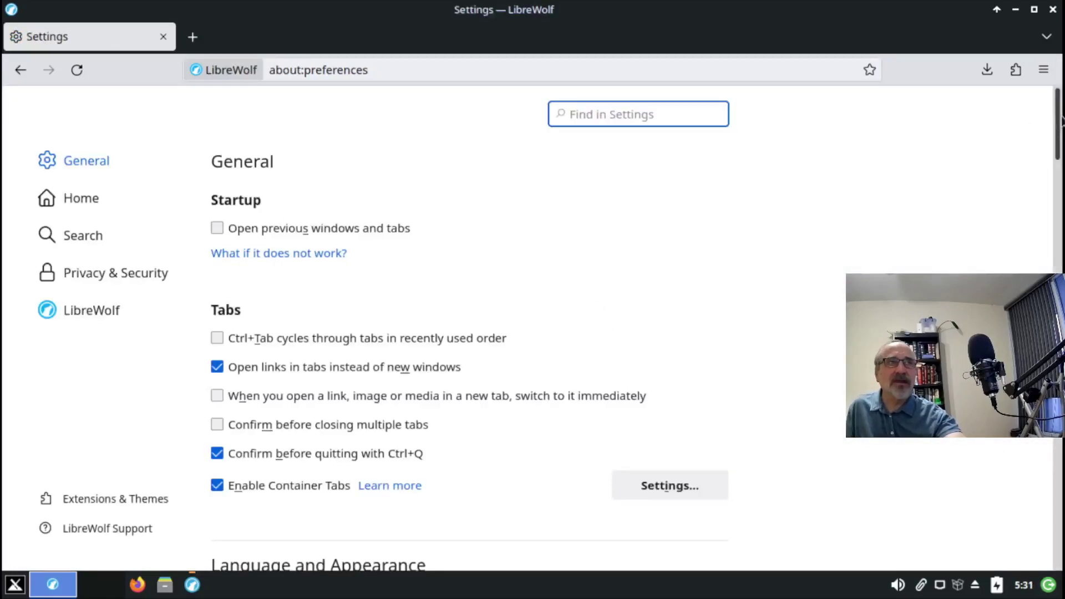
{"action": "scroll", "coordinate": [1039, 188], "scroll_direction": "down", "scroll_amount": 6}
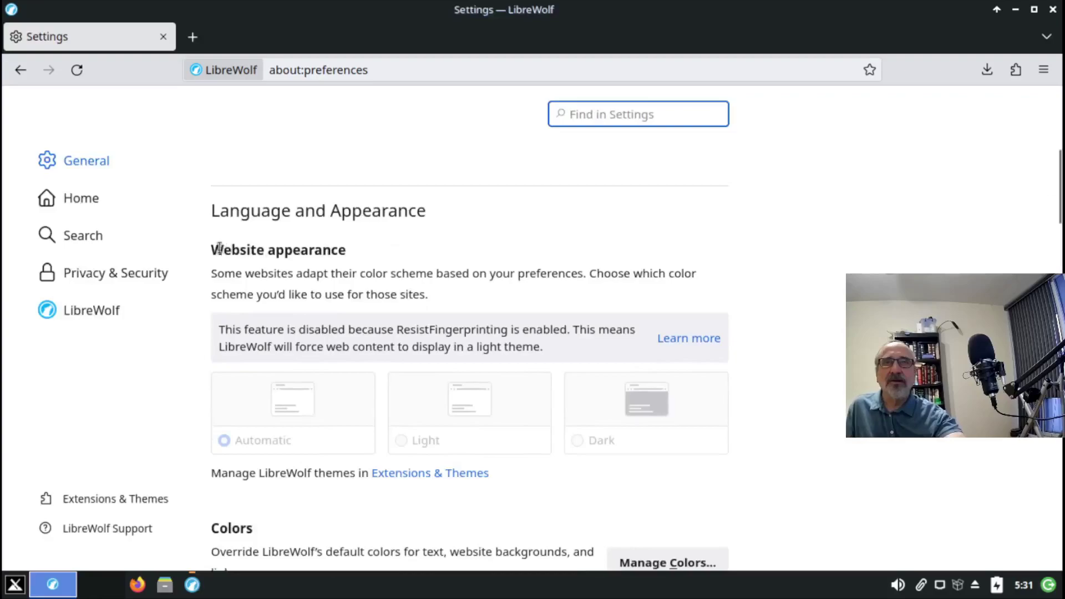
{"action": "left_click", "coordinate": [93, 239]}
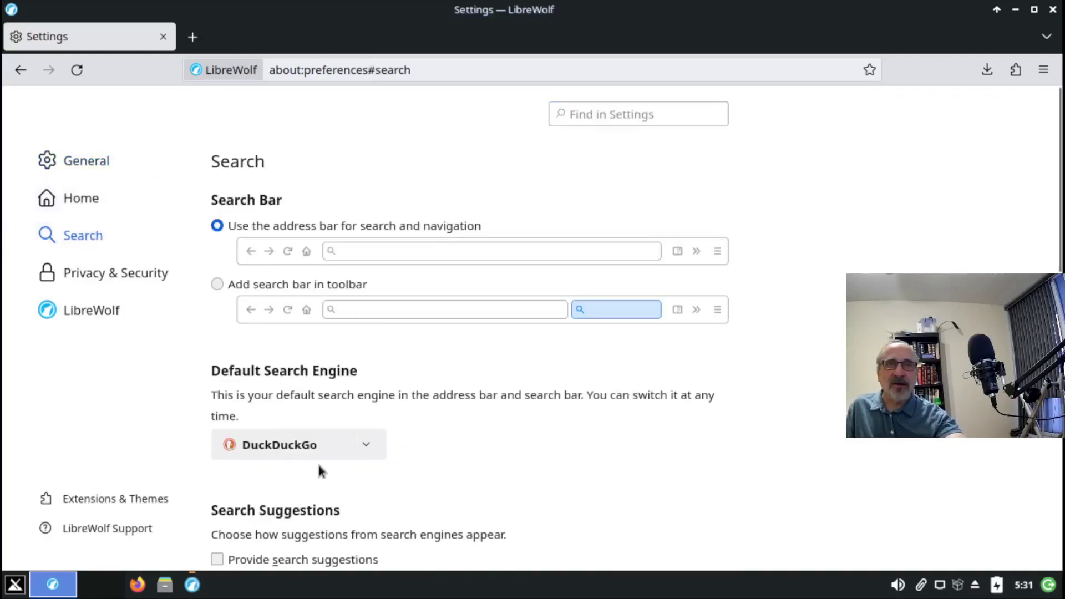
Step: Review the Privacy & Security options, including Strict Enhanced Tracking Protection
{"action": "left_click", "coordinate": [91, 273]}
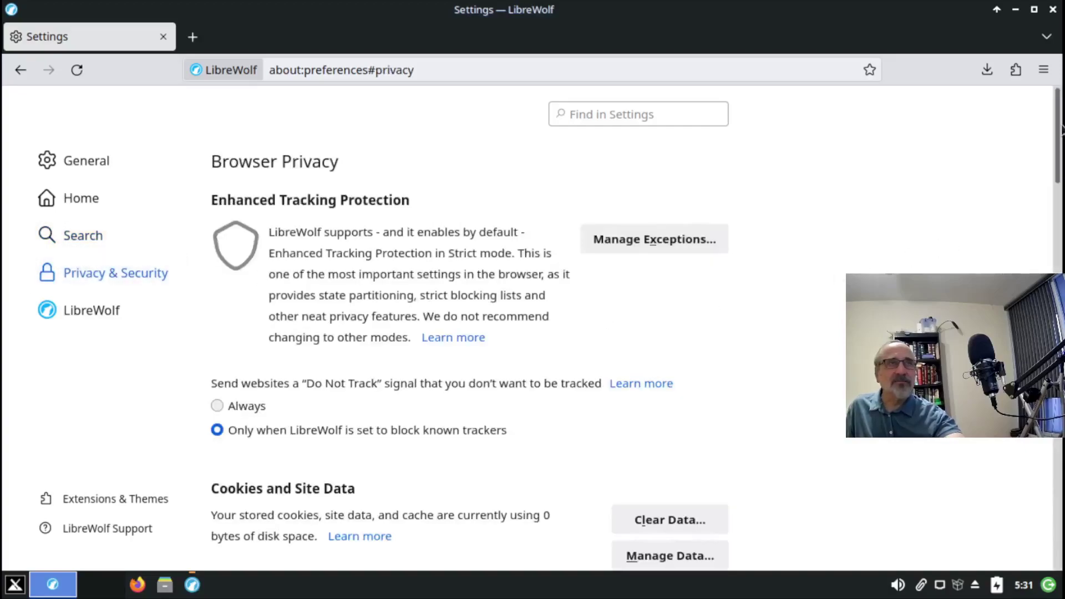
{"action": "left_click_drag", "start_coordinate": [1060, 128], "coordinate": [1053, 207]}
{"action": "left_click_drag", "start_coordinate": [1040, 166], "coordinate": [1043, 111]}
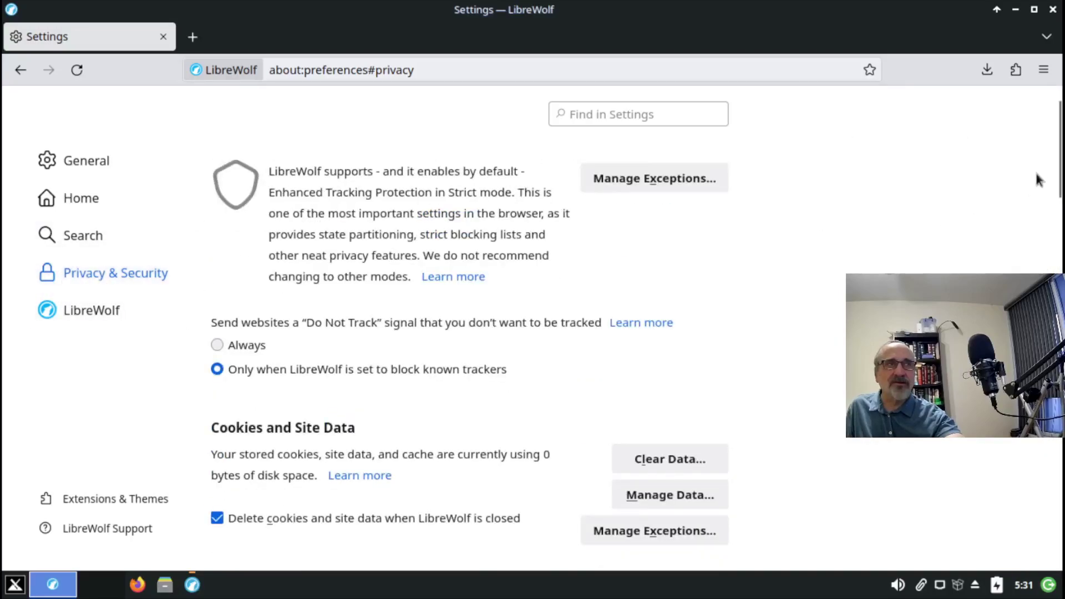
{"action": "left_click_drag", "start_coordinate": [1060, 156], "coordinate": [1041, 548]}
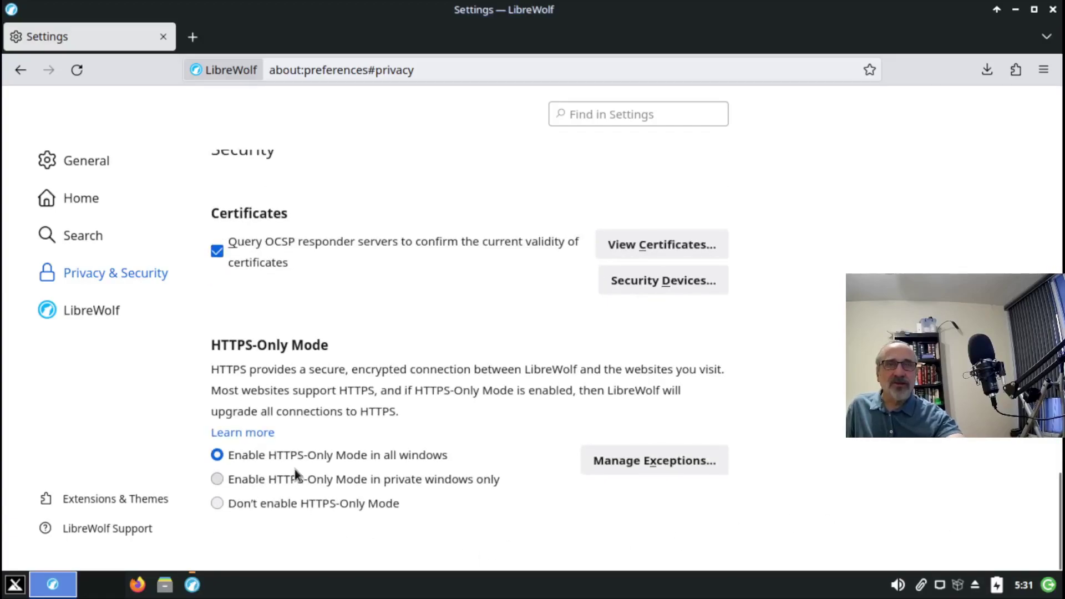
{"action": "left_click_drag", "start_coordinate": [1048, 503], "coordinate": [1048, 117]}
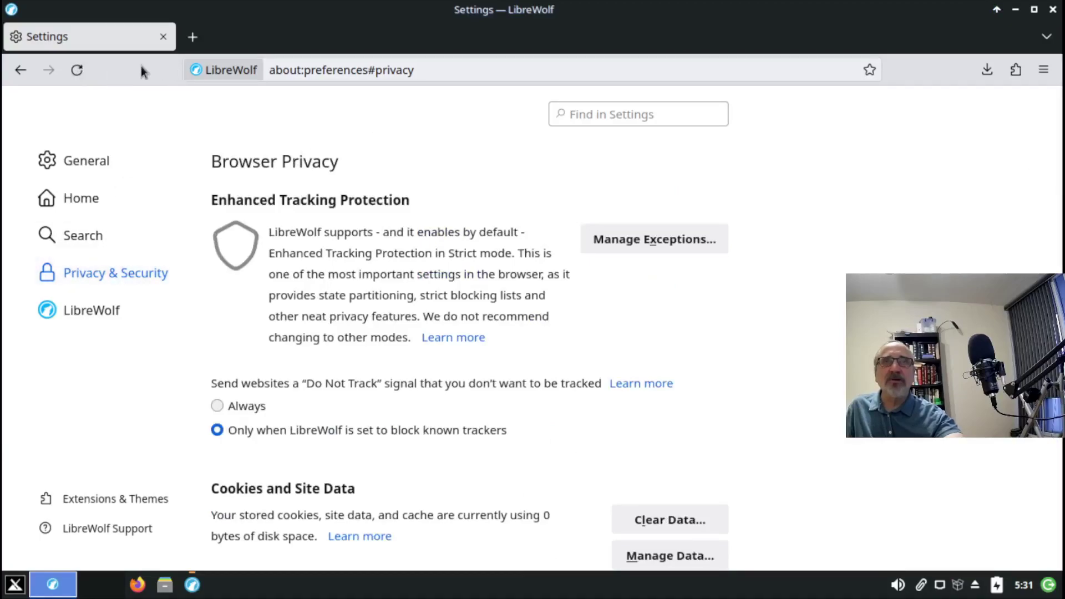
Step: In a new tab, search 'weather' on DuckDuckGo, then clear the results page's search box
{"action": "left_click", "coordinate": [188, 35]}
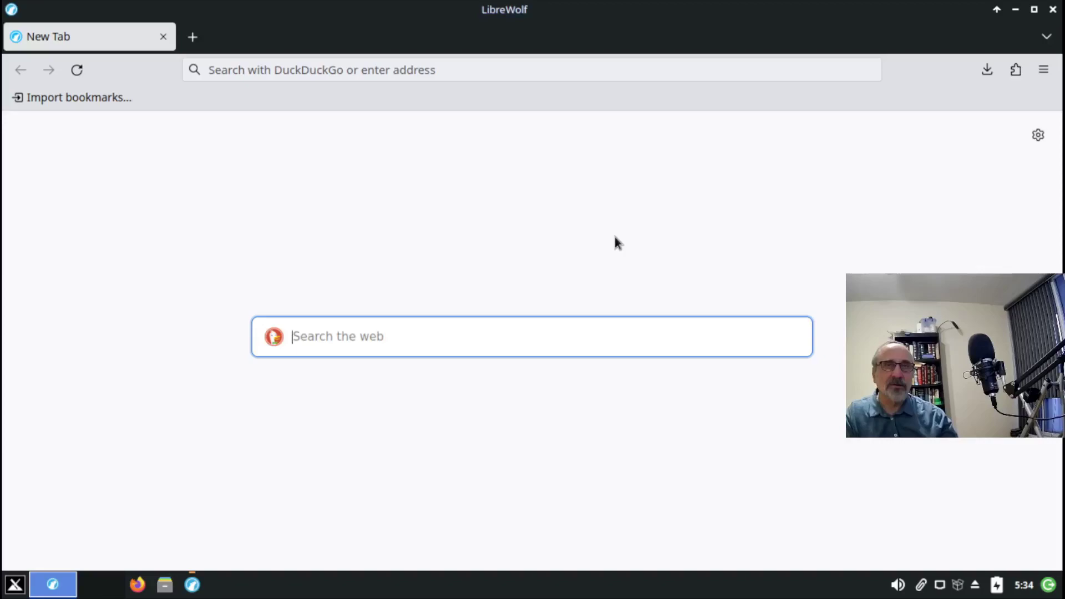
{"action": "type", "text": "weather"}
{"action": "key", "text": "Return"}
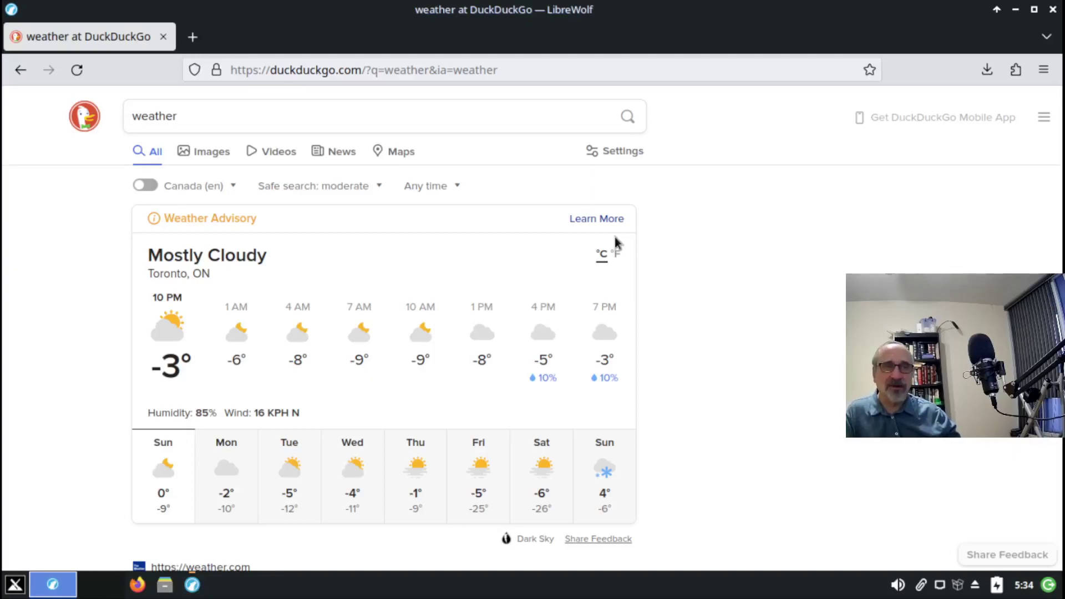
{"action": "left_click", "coordinate": [606, 116]}
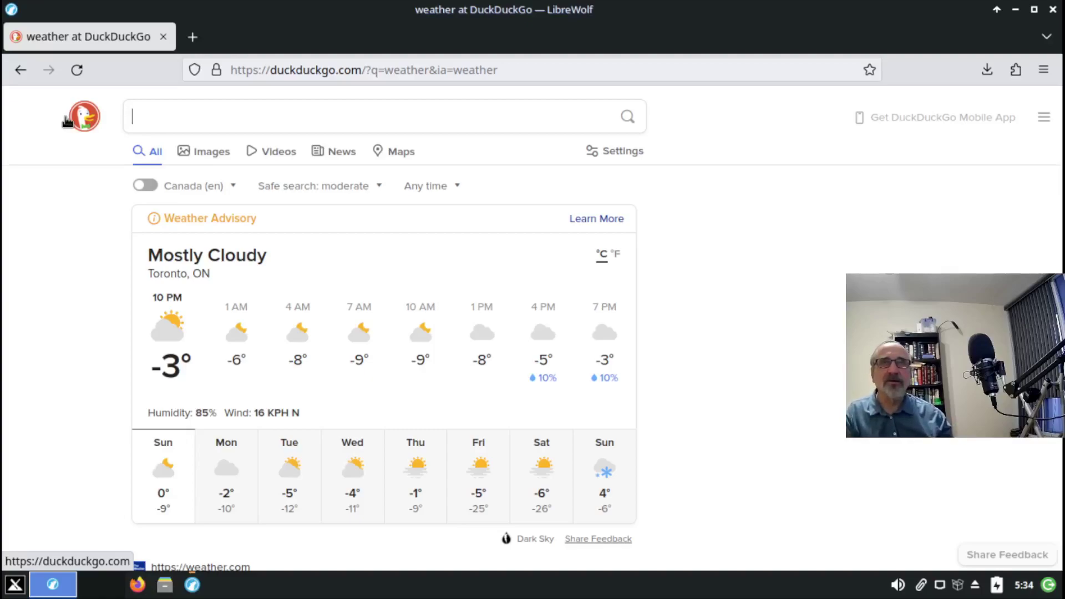
Step: Search 'librewolf' and read through librewolf.net's What is LibreWolf? and Main Features sections
{"action": "type", "text": "librewolf"}
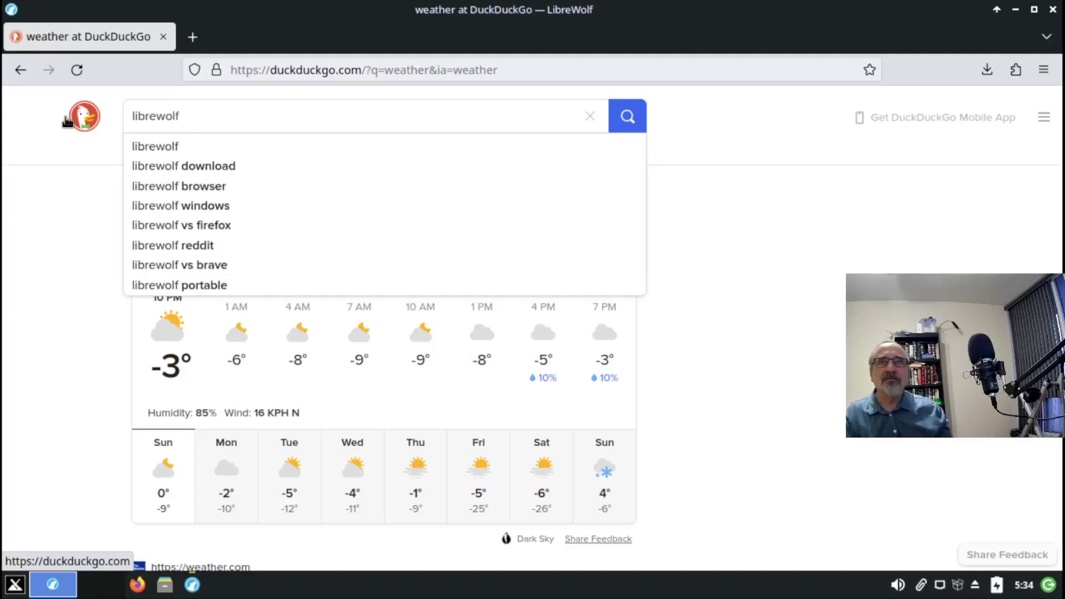
{"action": "key", "text": "Return"}
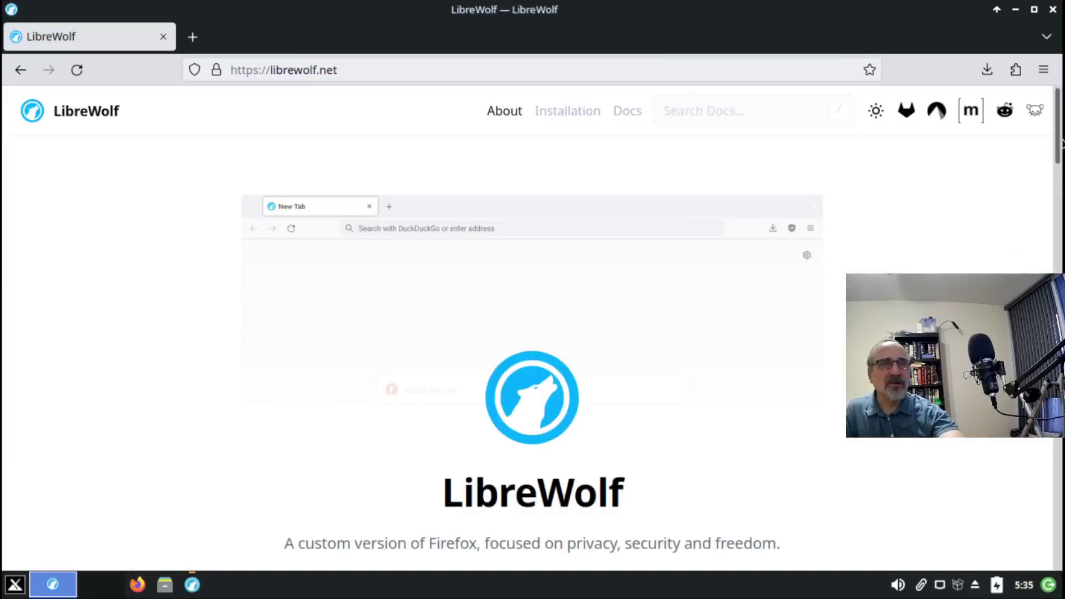
{"action": "scroll", "coordinate": [1061, 175], "scroll_direction": "down", "scroll_amount": 2}
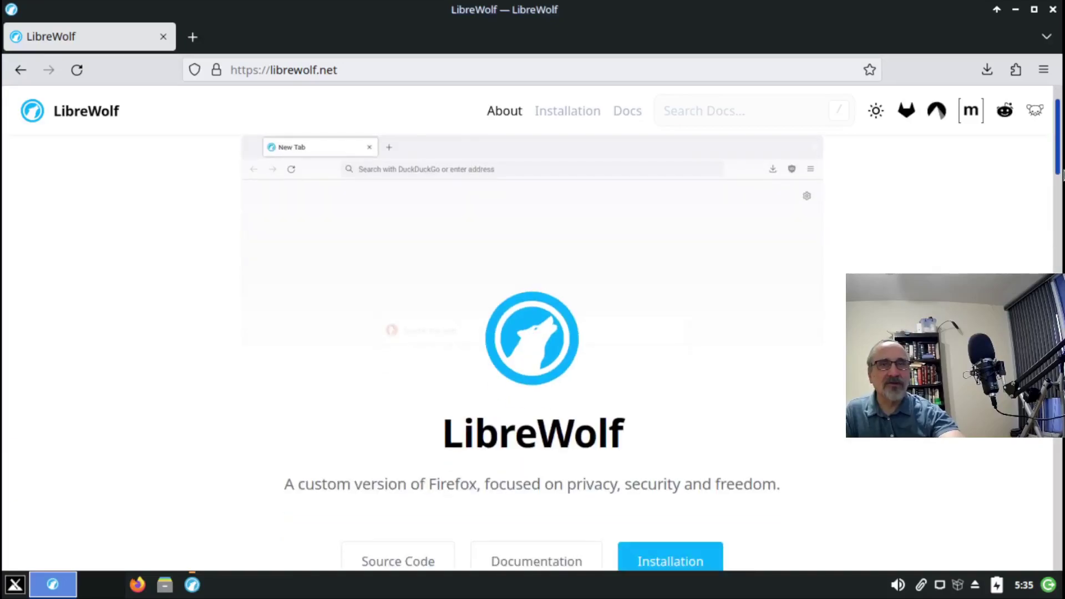
{"action": "scroll", "coordinate": [1061, 203], "scroll_direction": "down", "scroll_amount": 10}
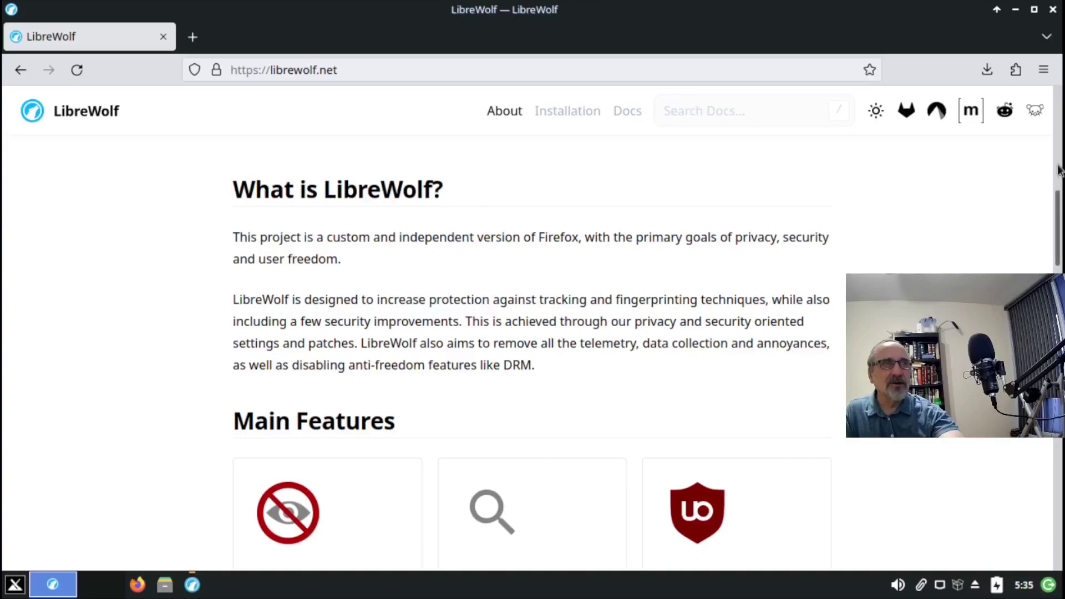
{"action": "scroll", "coordinate": [1061, 203], "scroll_direction": "up", "scroll_amount": 10}
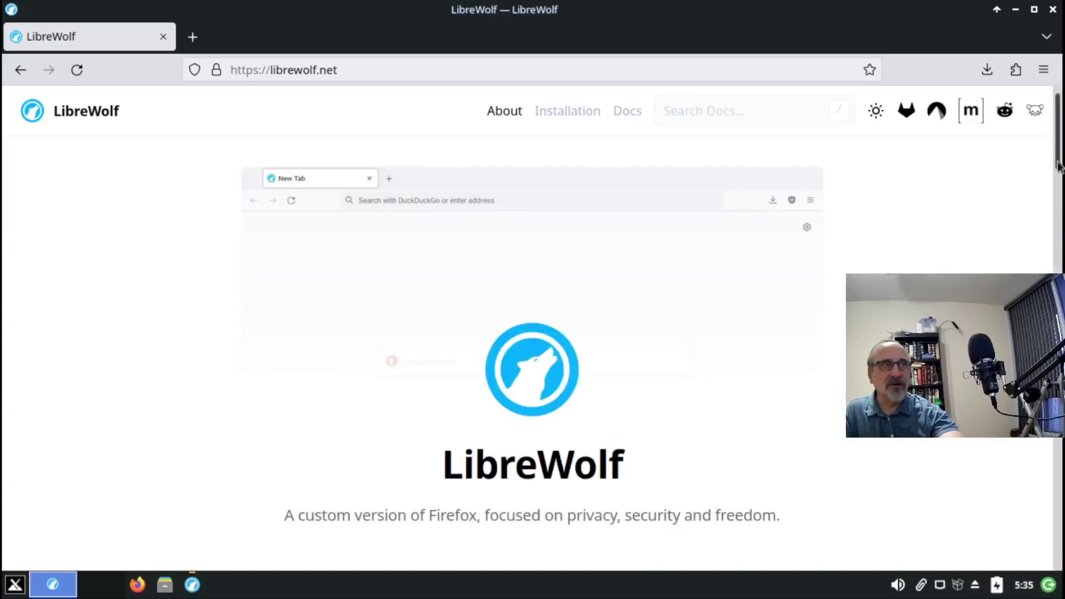
{"action": "scroll", "coordinate": [1061, 228], "scroll_direction": "down", "scroll_amount": 4}
{"action": "scroll", "coordinate": [1056, 210], "scroll_direction": "up", "scroll_amount": 2}
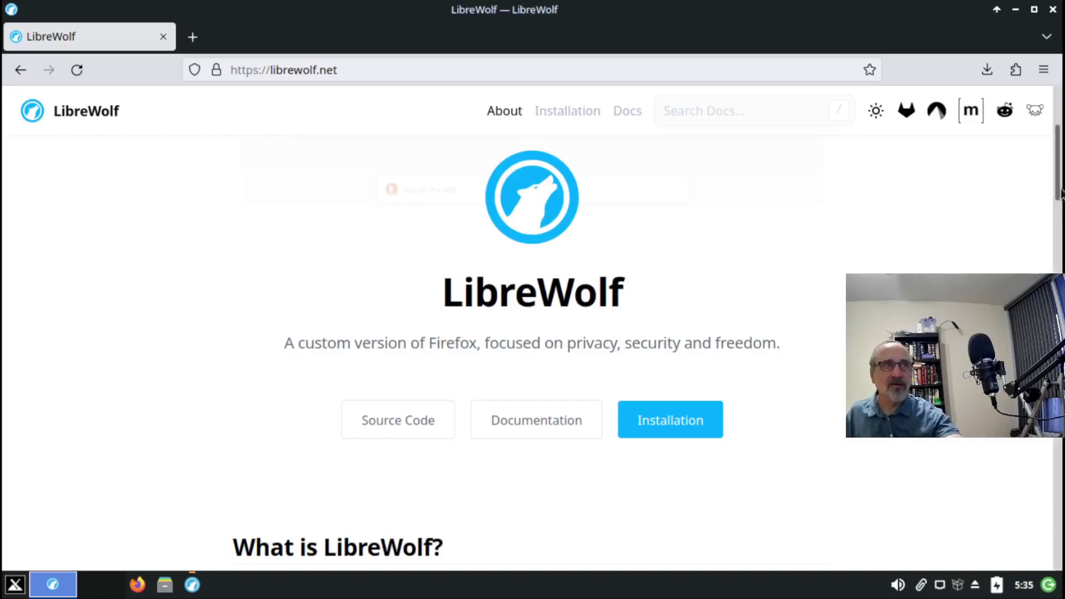
{"action": "scroll", "coordinate": [1058, 230], "scroll_direction": "down", "scroll_amount": 4}
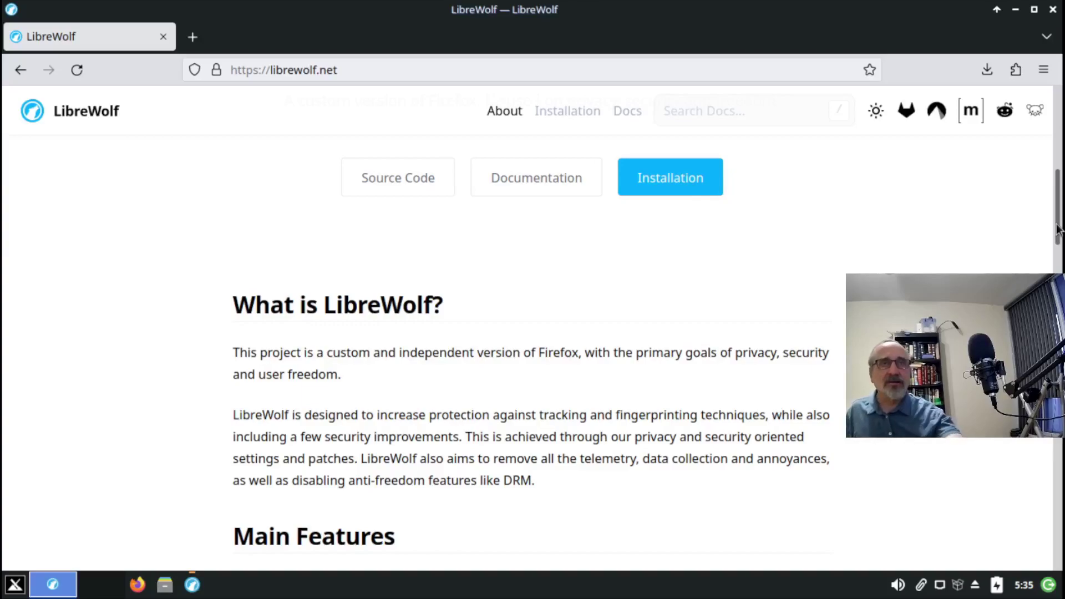
{"action": "left_click_drag", "start_coordinate": [1061, 225], "coordinate": [1061, 275]}
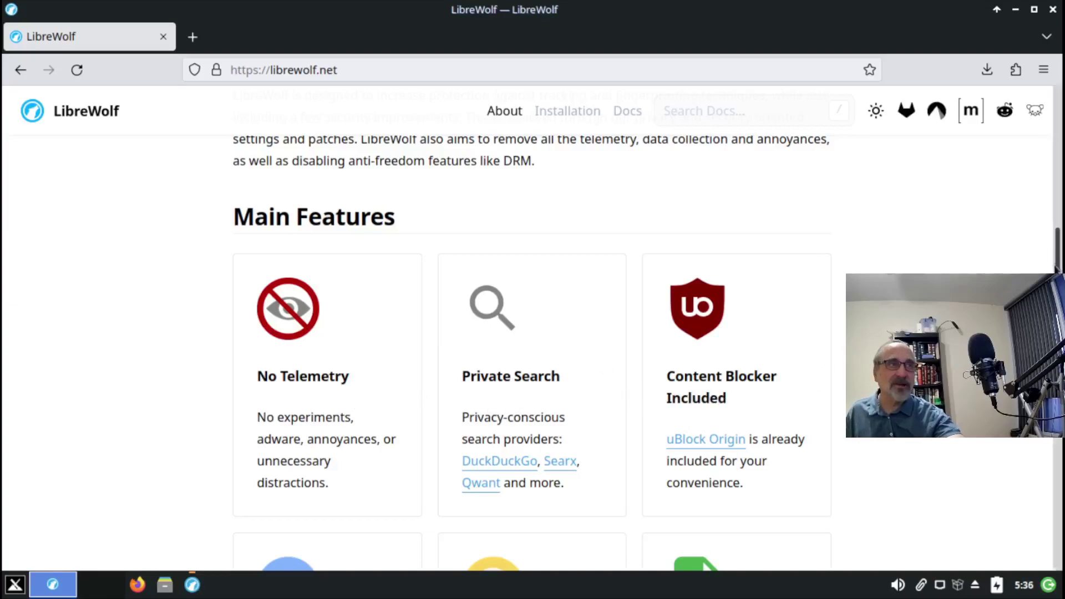
{"action": "mouse_move", "coordinate": [1059, 266]}
{"action": "left_mouse_down"}
{"action": "mouse_move", "coordinate": [1050, 164]}
{"action": "mouse_move", "coordinate": [1058, 97]}
{"action": "mouse_move", "coordinate": [1052, 273]}
{"action": "left_mouse_up"}
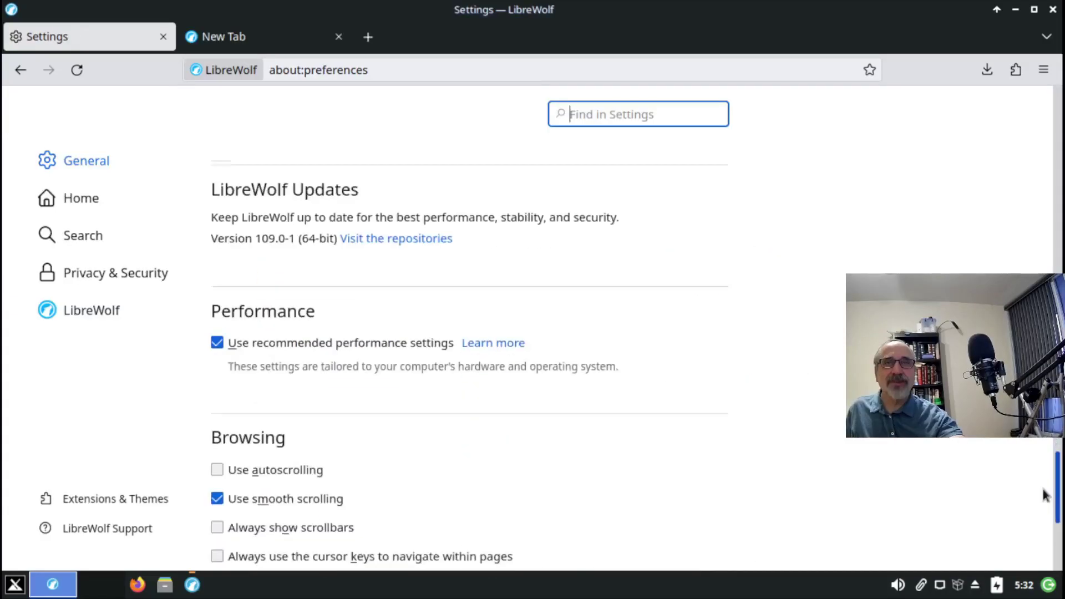
{"action": "left_click_drag", "start_coordinate": [1046, 492], "coordinate": [1052, 17]}
Step: Quit LibreWolf by closing its window
{"action": "left_click", "coordinate": [1052, 11]}
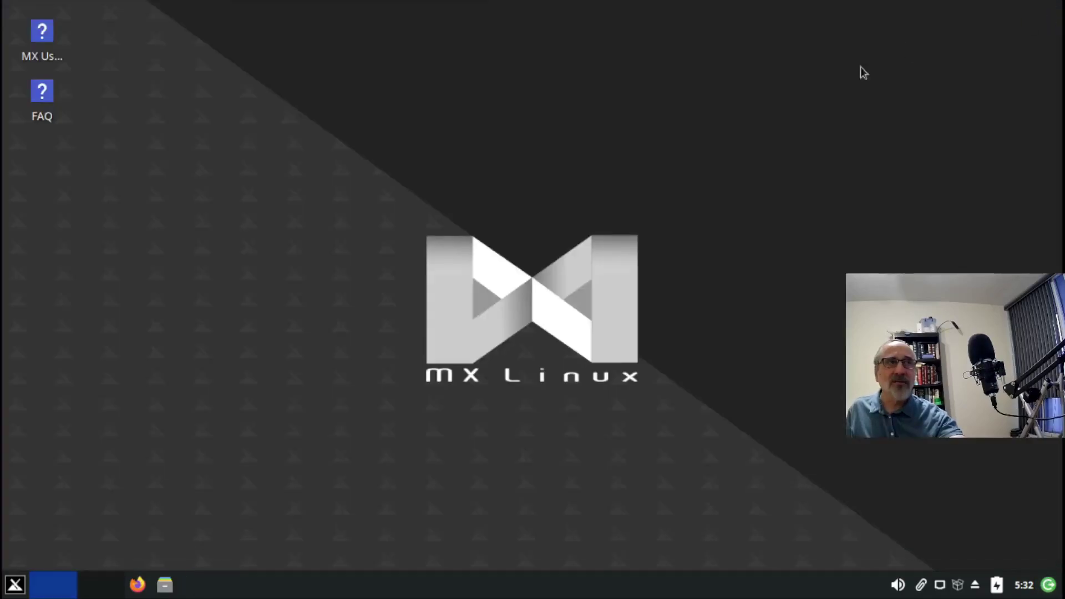